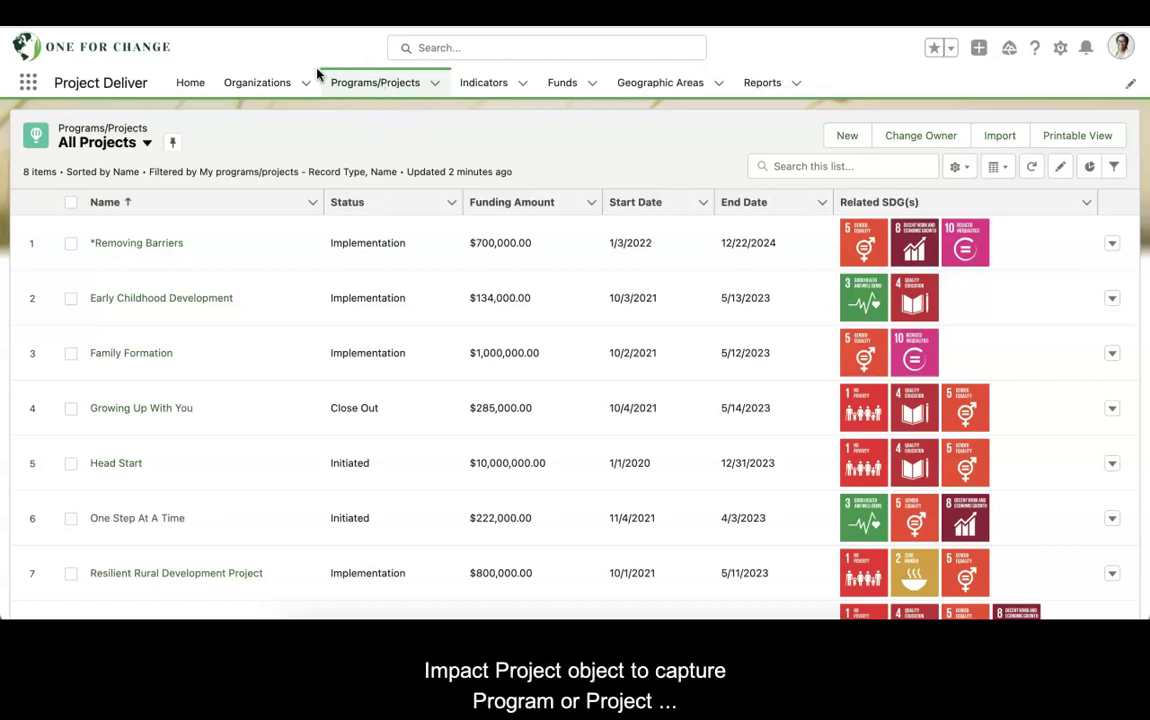
key(XF86AudioLowerVolume)
key(XF86AudioLowerVolume)
key(XF86AudioLowerVolume)
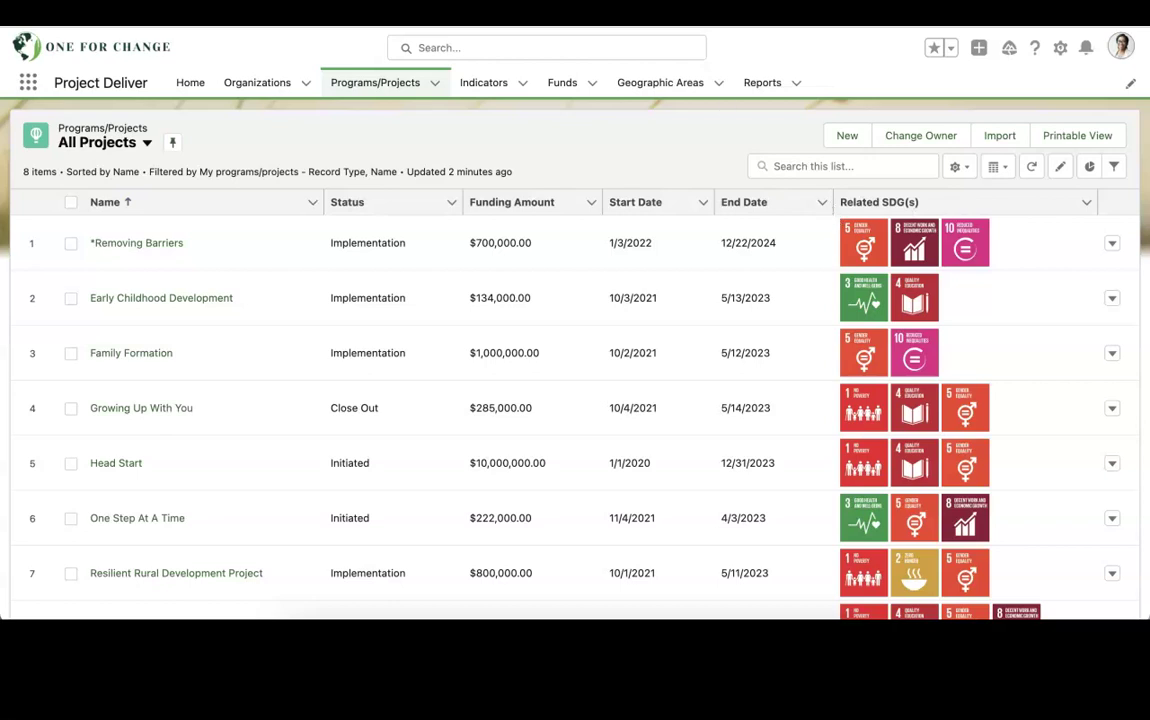
Step: Open the *Removing Barriers project and examine its status, related SDGs, dates, funding information and description
click(149, 244)
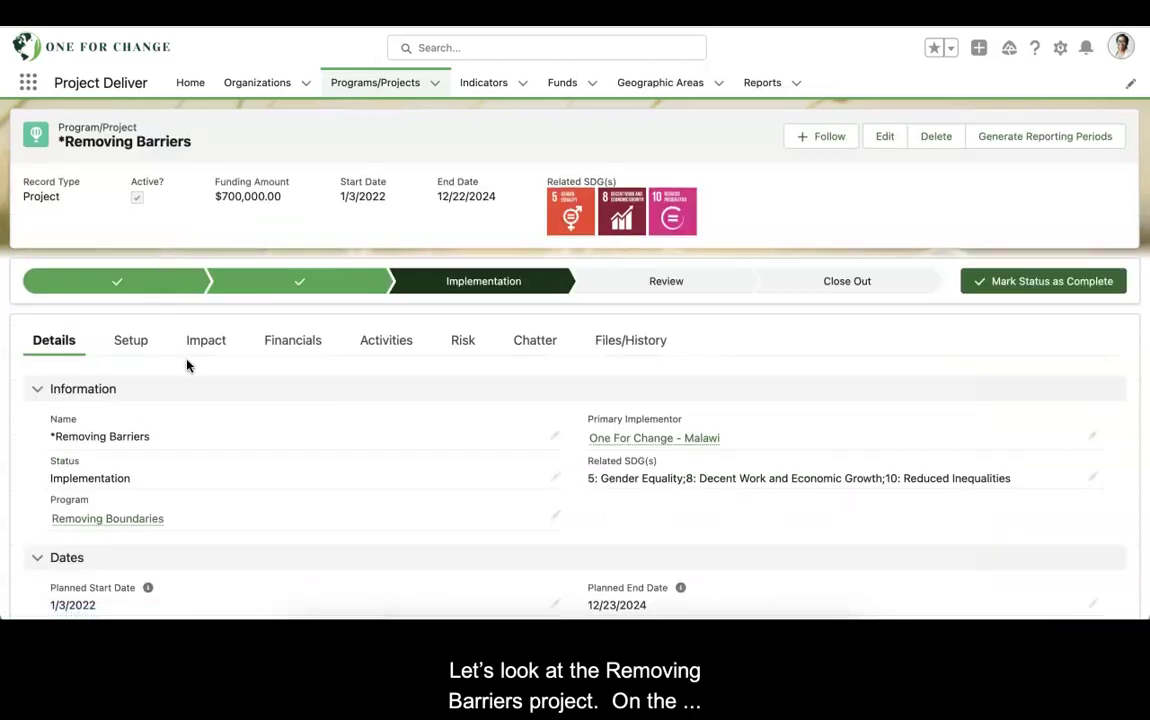
scroll(187, 366, down, 3)
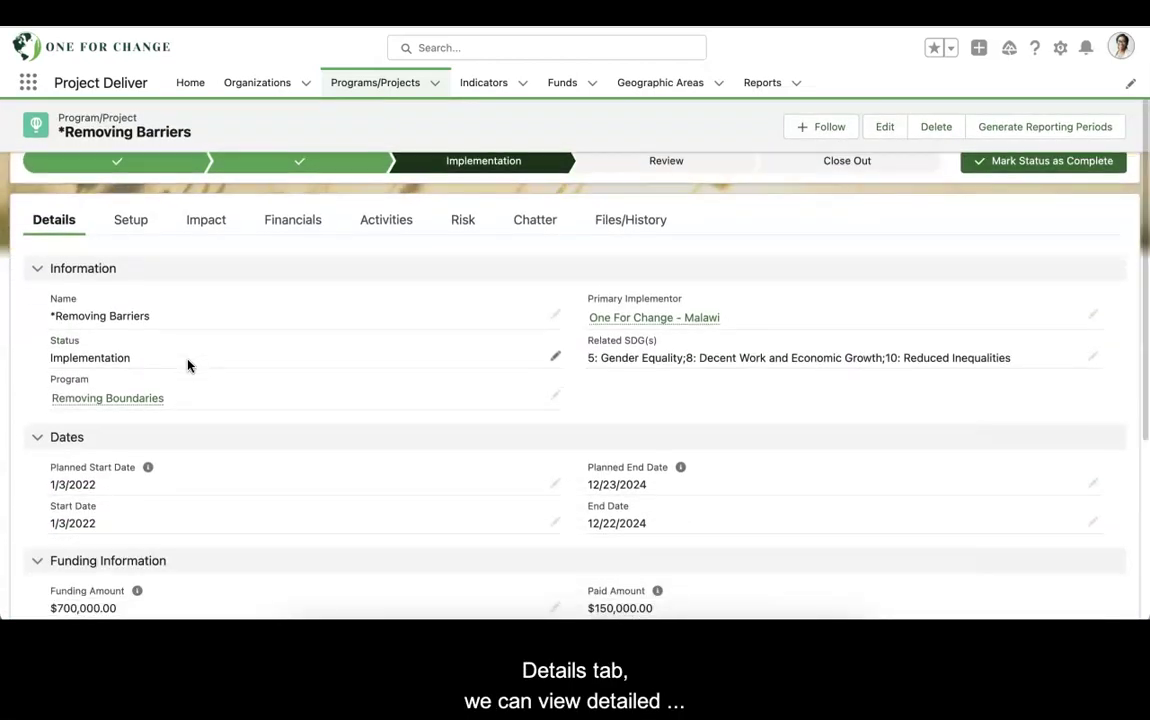
scroll(187, 366, down, 1)
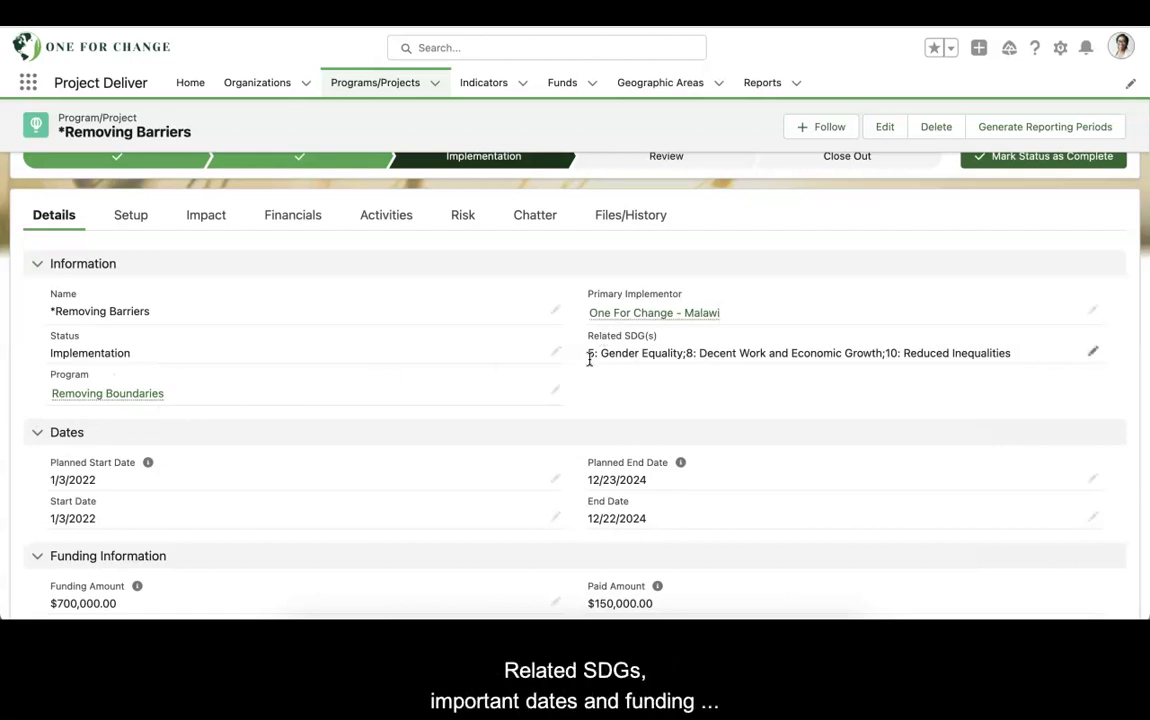
scroll(570, 415, down, 2)
scroll(570, 415, down, 3)
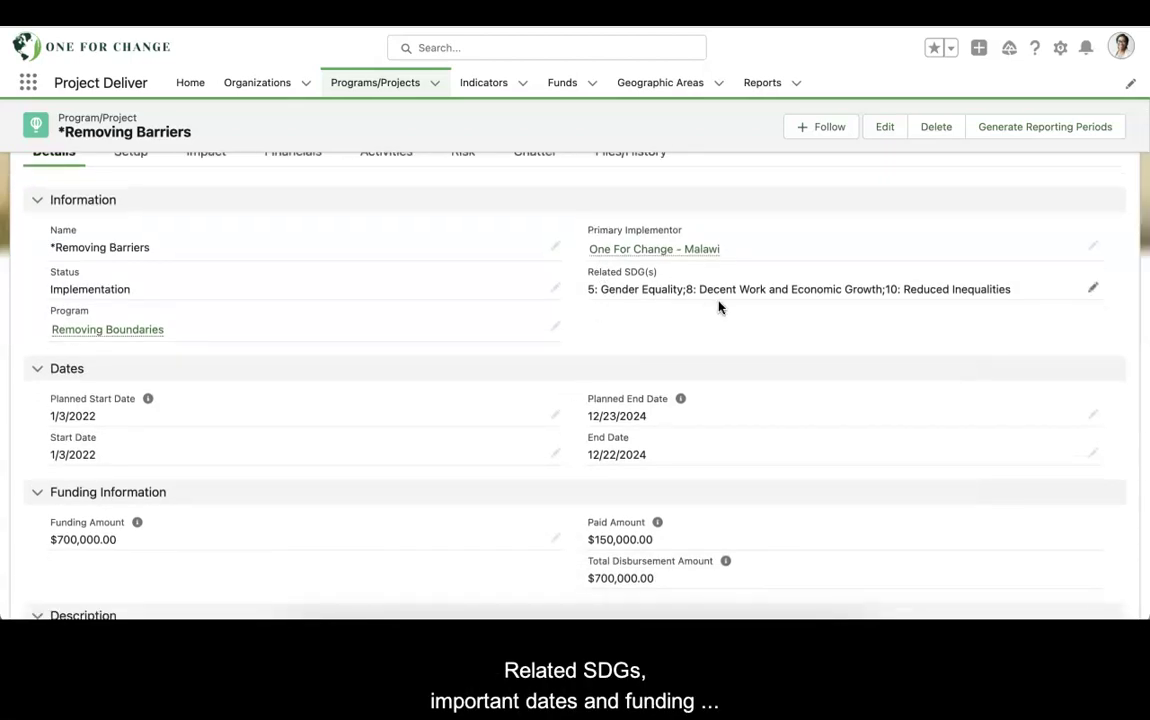
scroll(620, 422, down, 5)
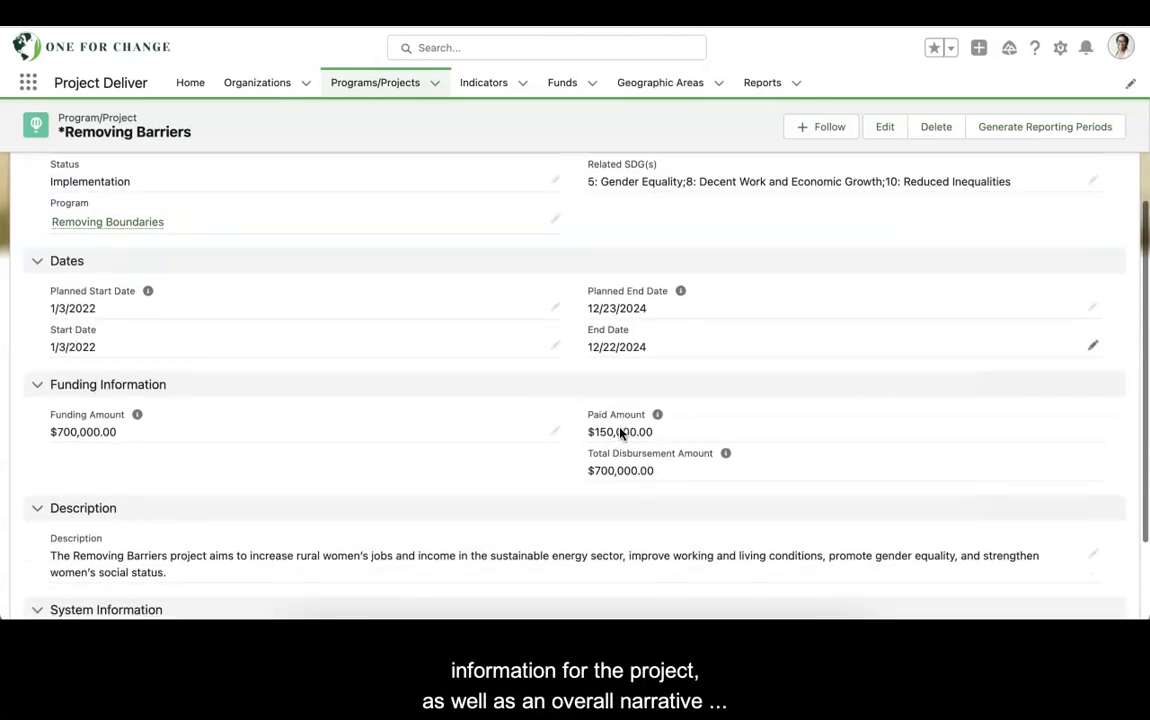
scroll(593, 490, down, 3)
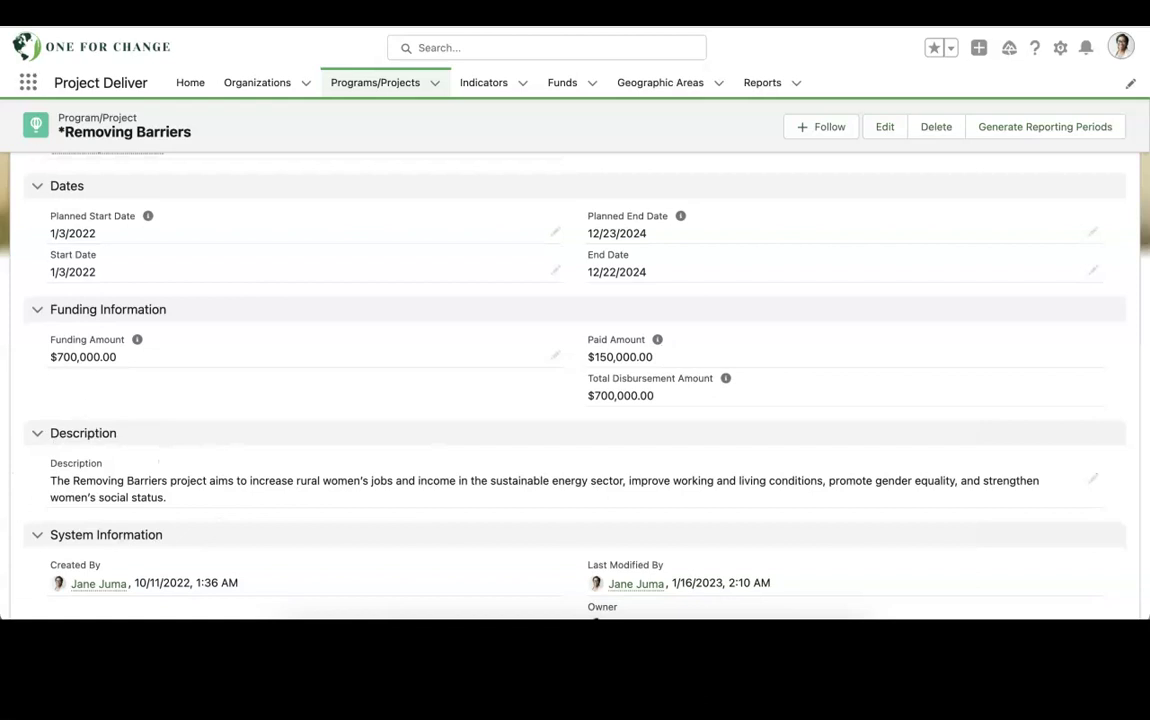
scroll(205, 308, up, 10)
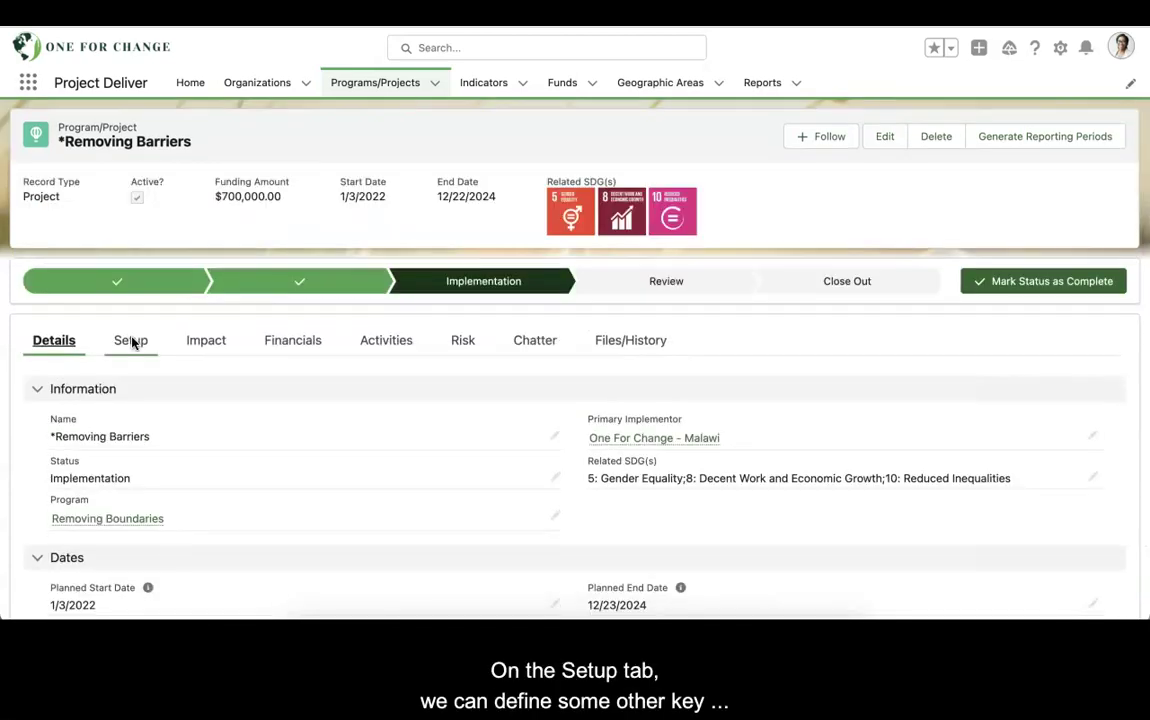
Step: Open the project's setup information and examine its geographic areas, thematic areas and reporting periods
click(133, 343)
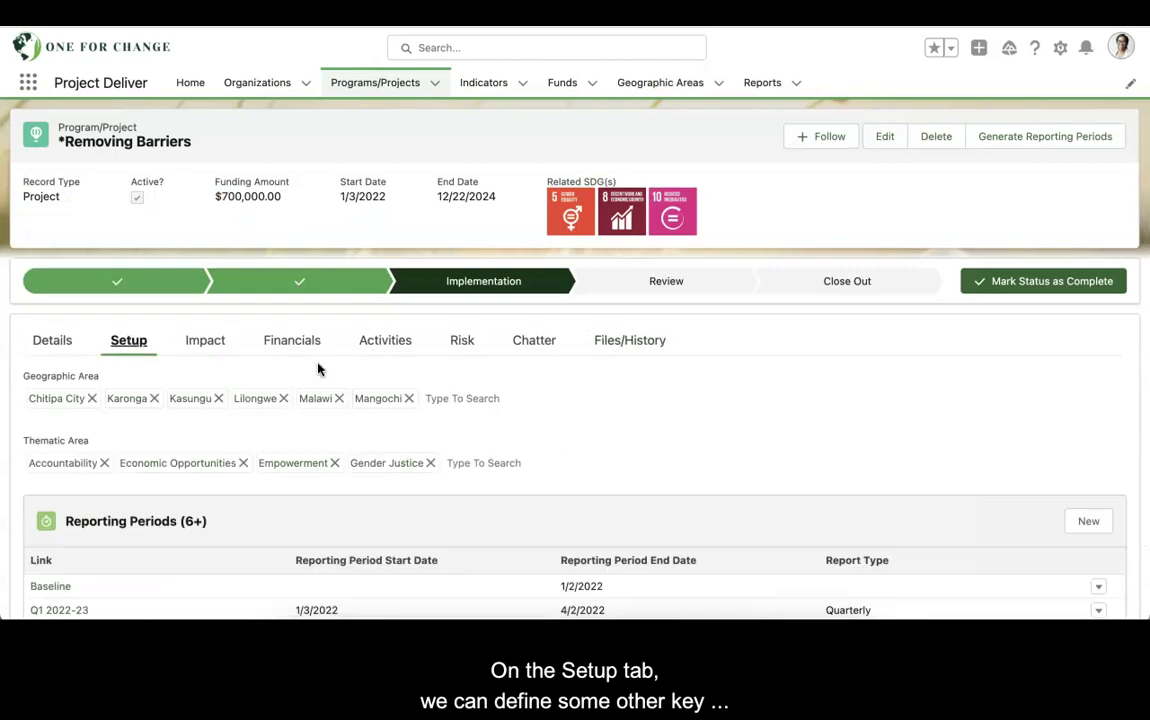
scroll(318, 330, down, 2)
scroll(318, 370, down, 2)
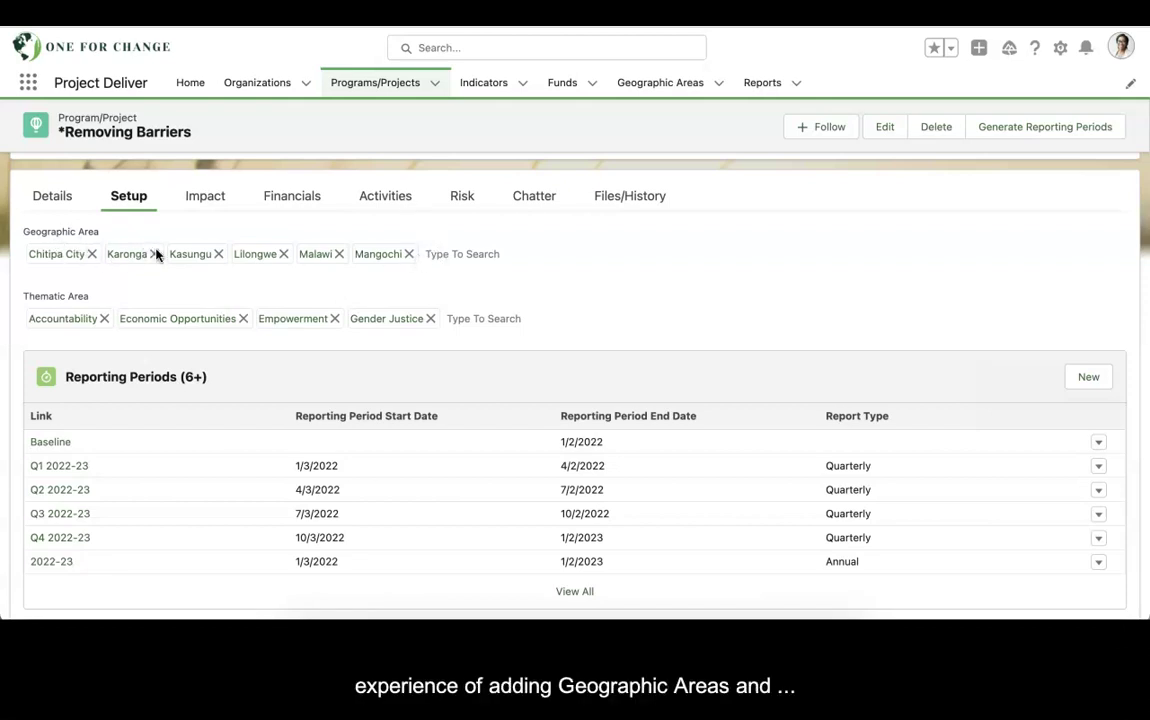
Step: Browse the available Geographic Area options and try to add one to the *Removing Barriers project
click(449, 254)
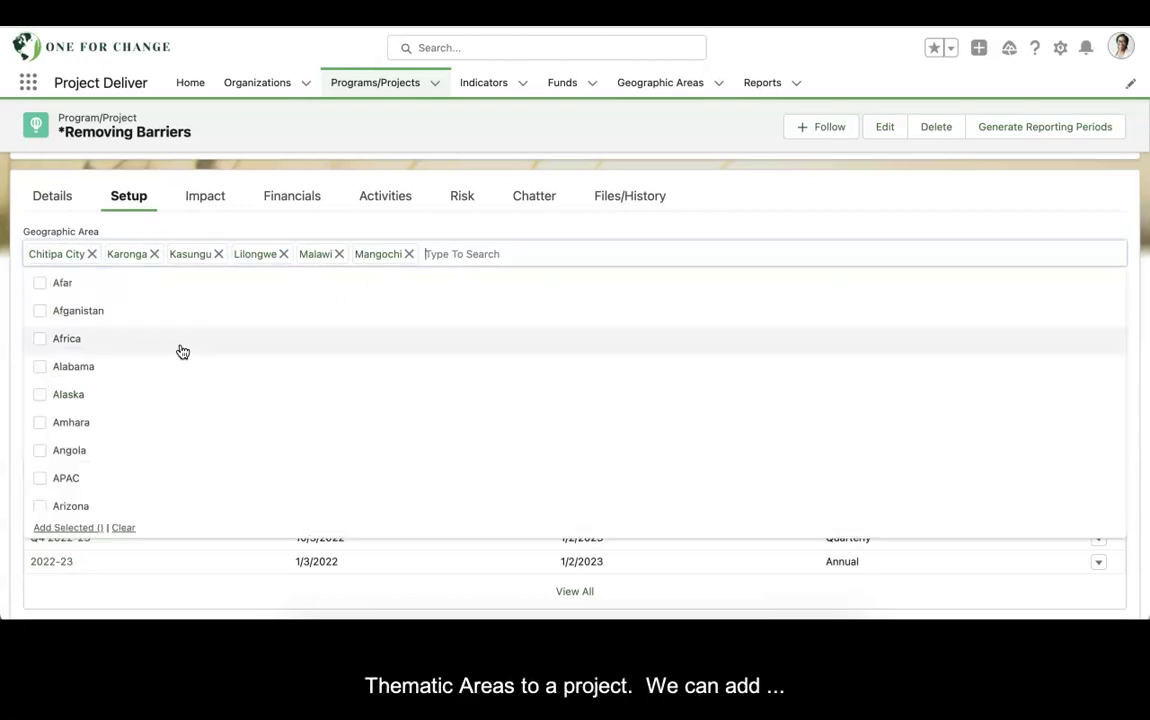
scroll(183, 351, down, 3)
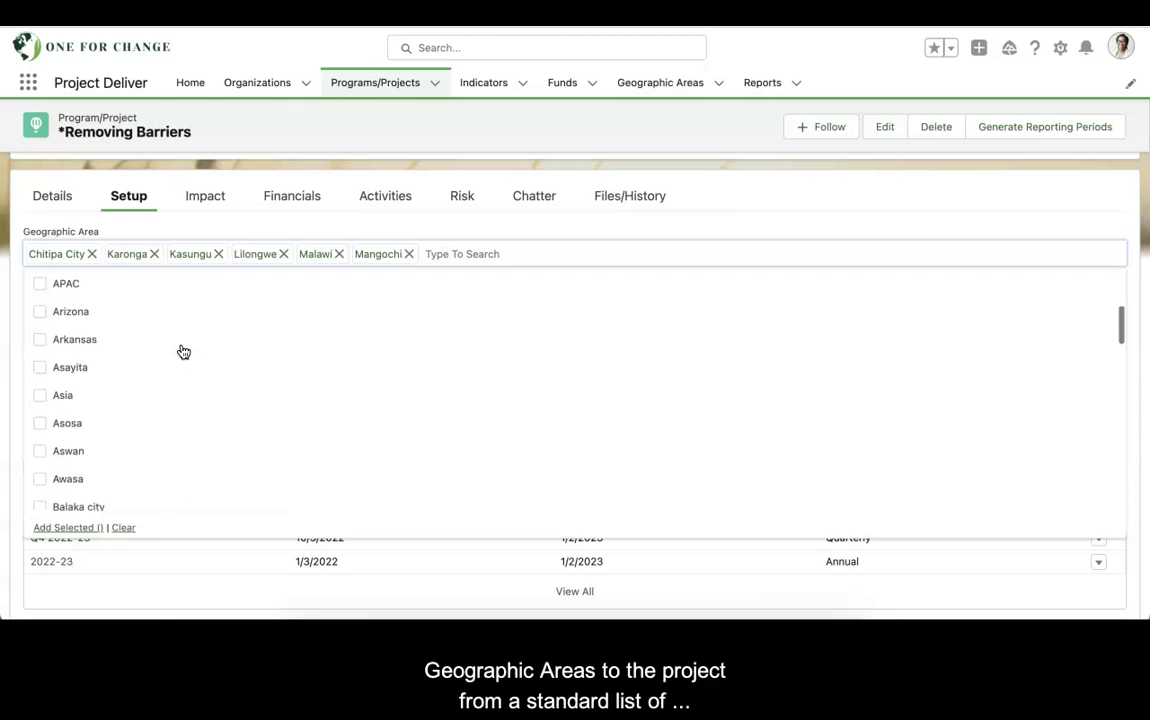
scroll(183, 351, down, 3)
scroll(183, 351, up, 5)
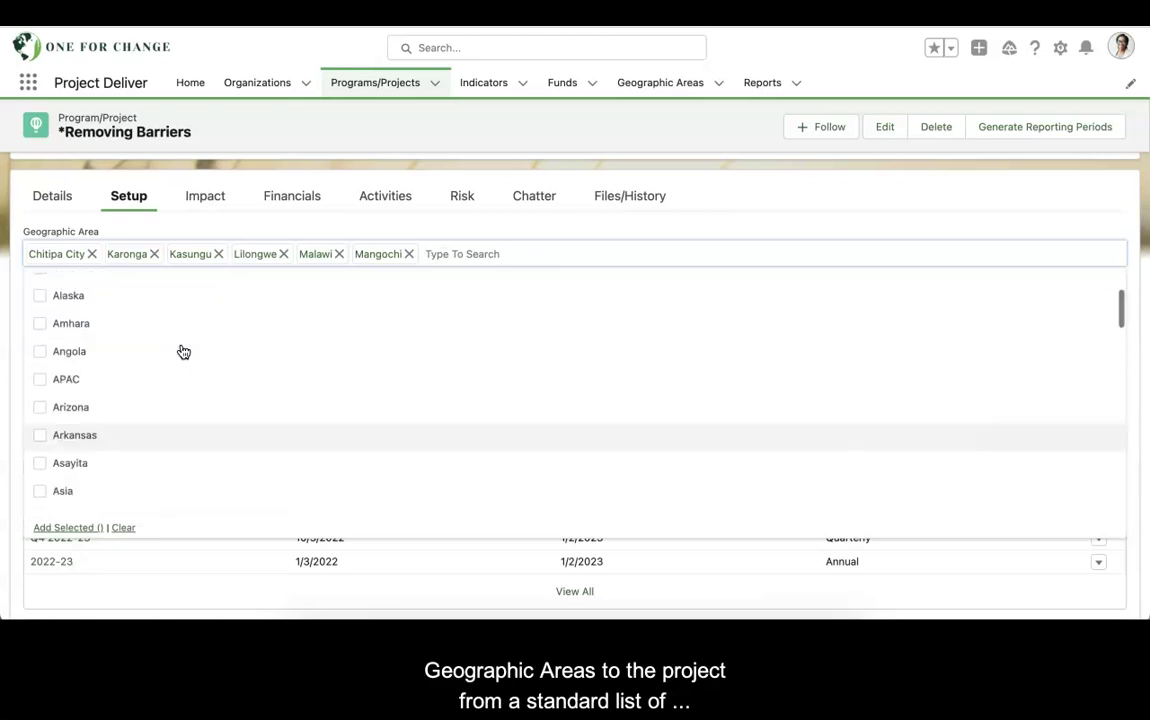
scroll(183, 351, up, 2)
click(40, 284)
click(70, 527)
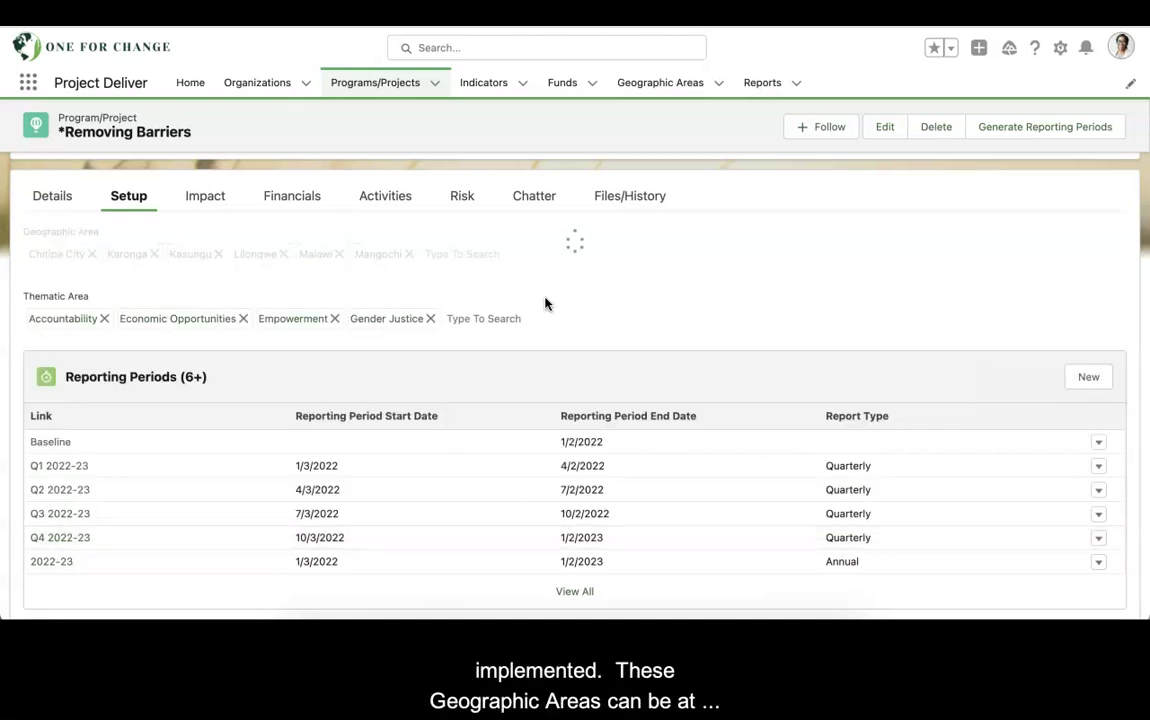
click(452, 256)
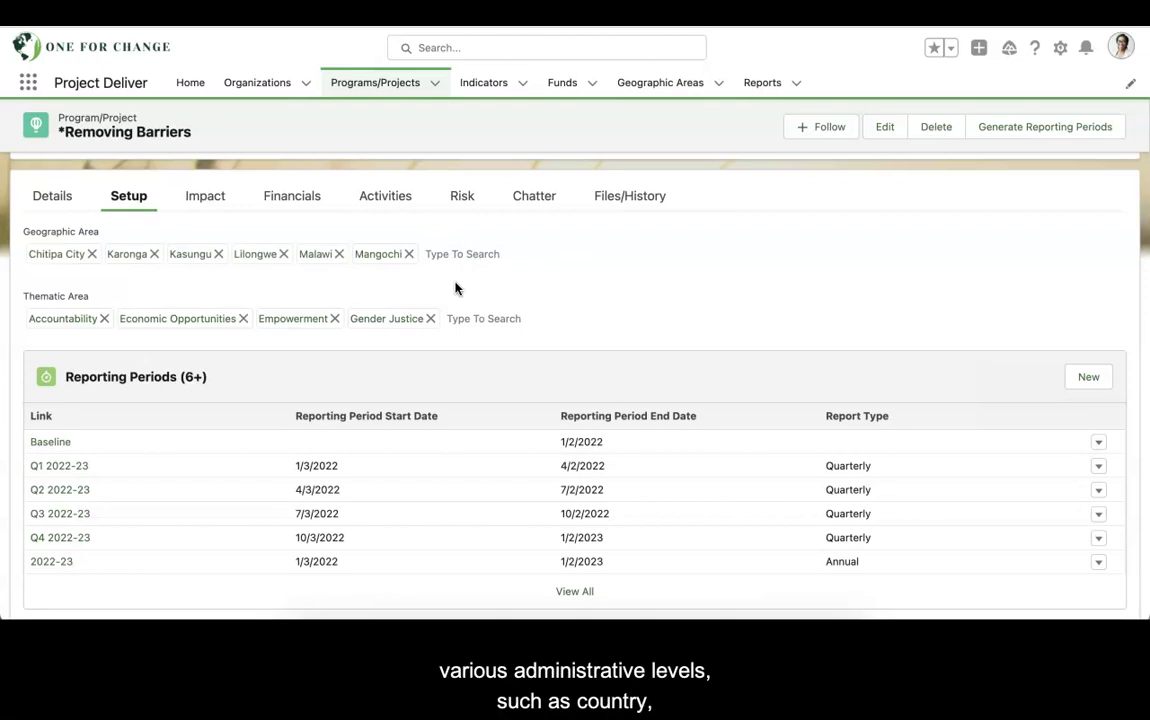
Step: Remove the Gender Justice thematic area from the project and add it back from the list of thematic areas
scroll(455, 289, down, 1)
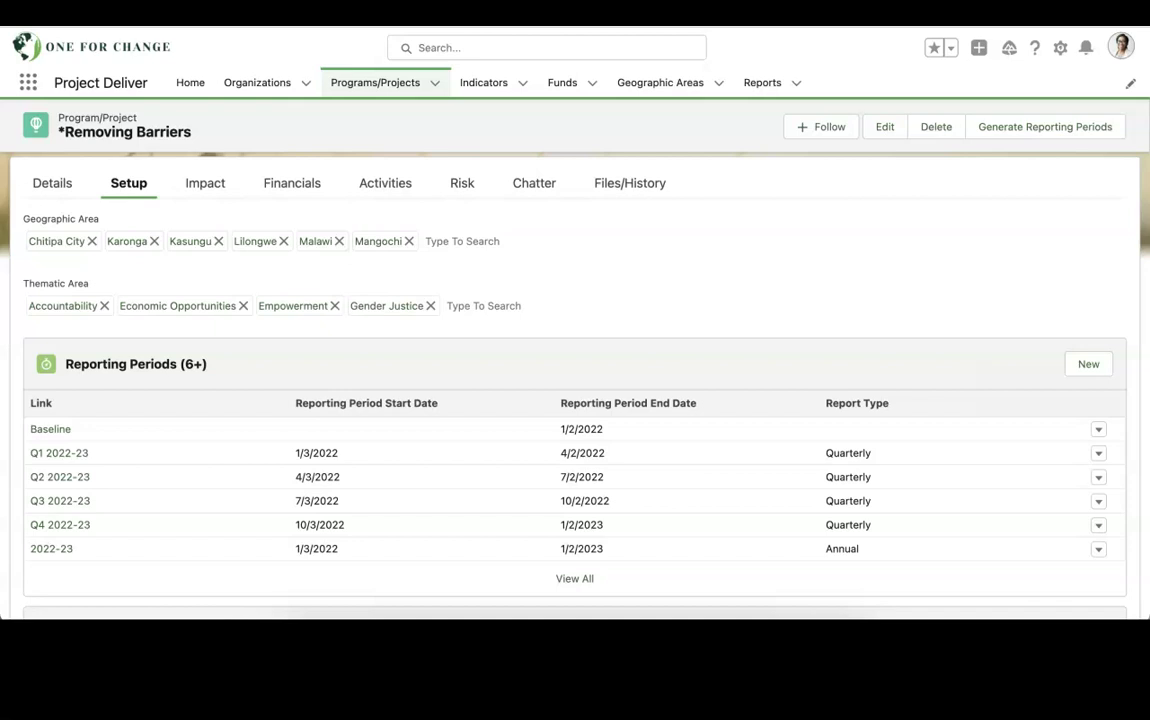
click(430, 306)
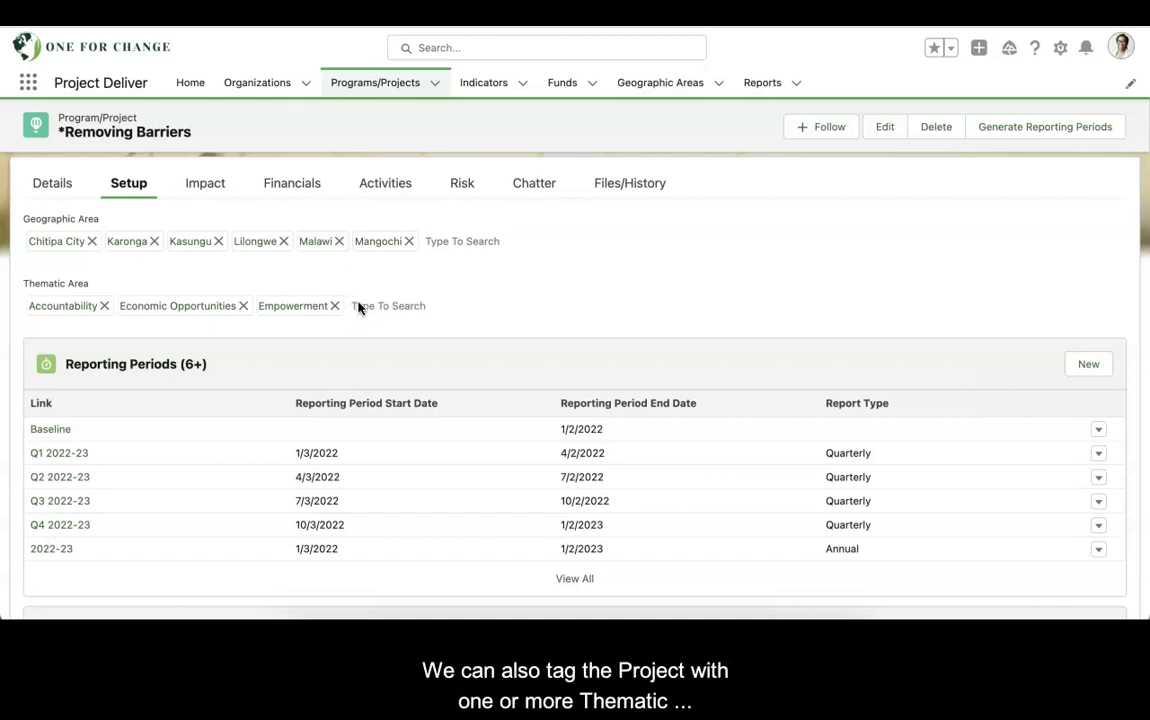
click(358, 306)
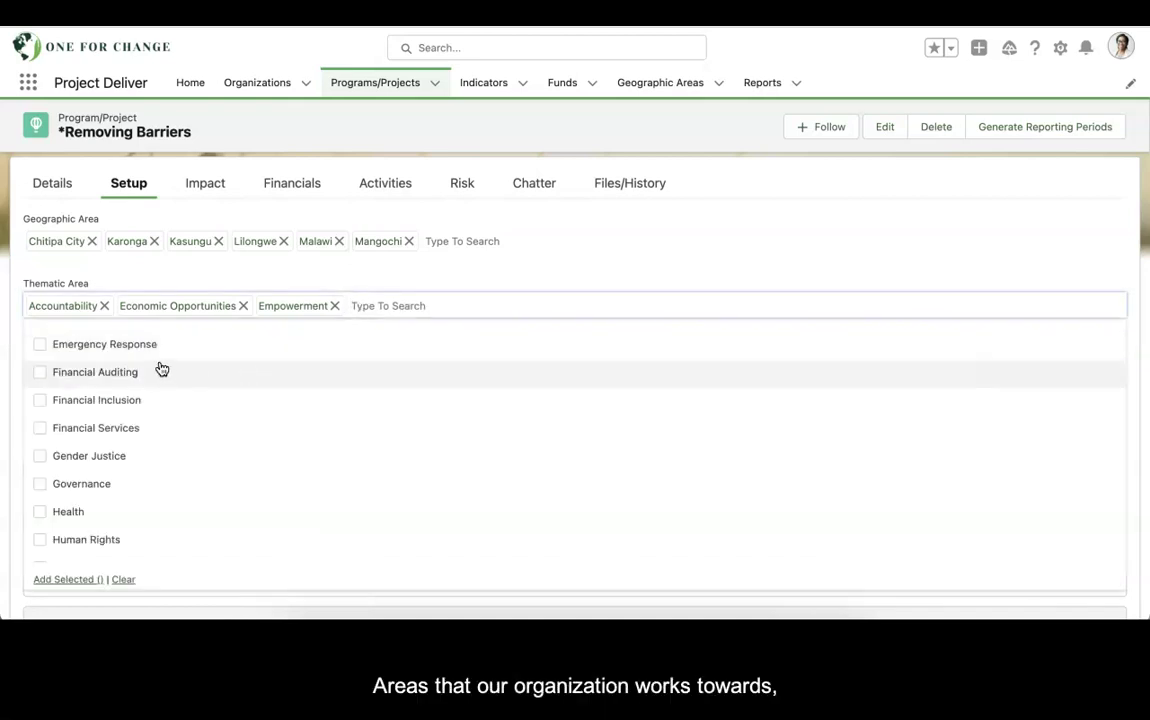
scroll(157, 367, down, 2)
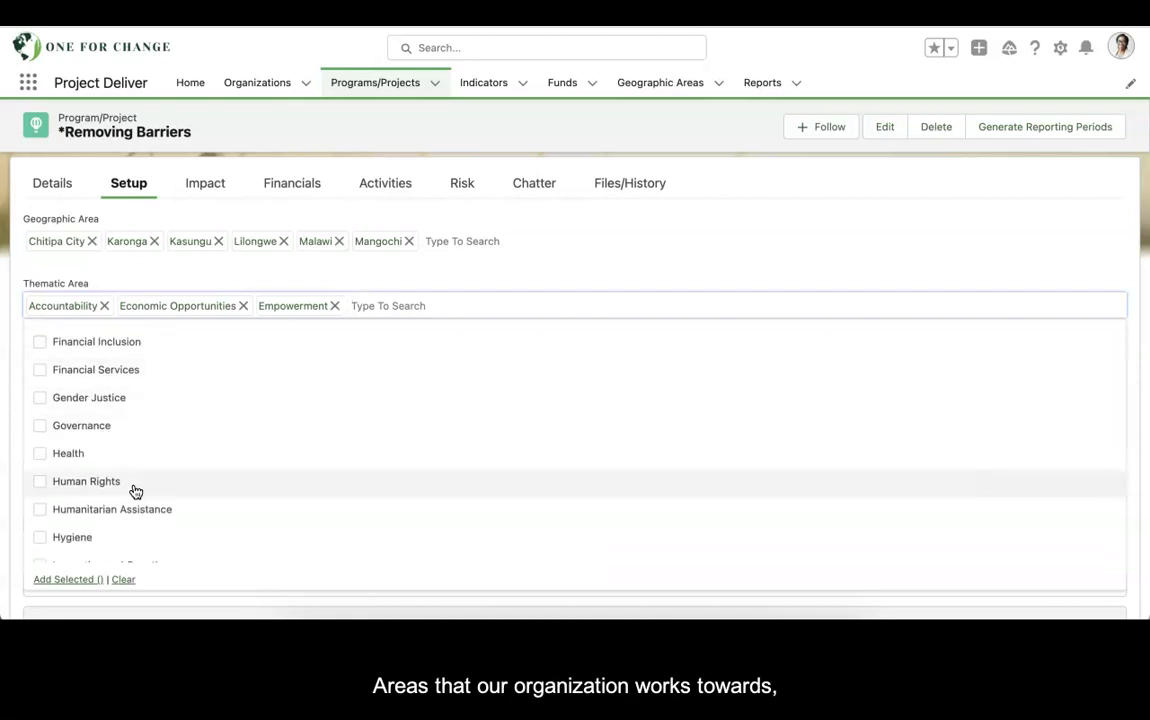
click(40, 398)
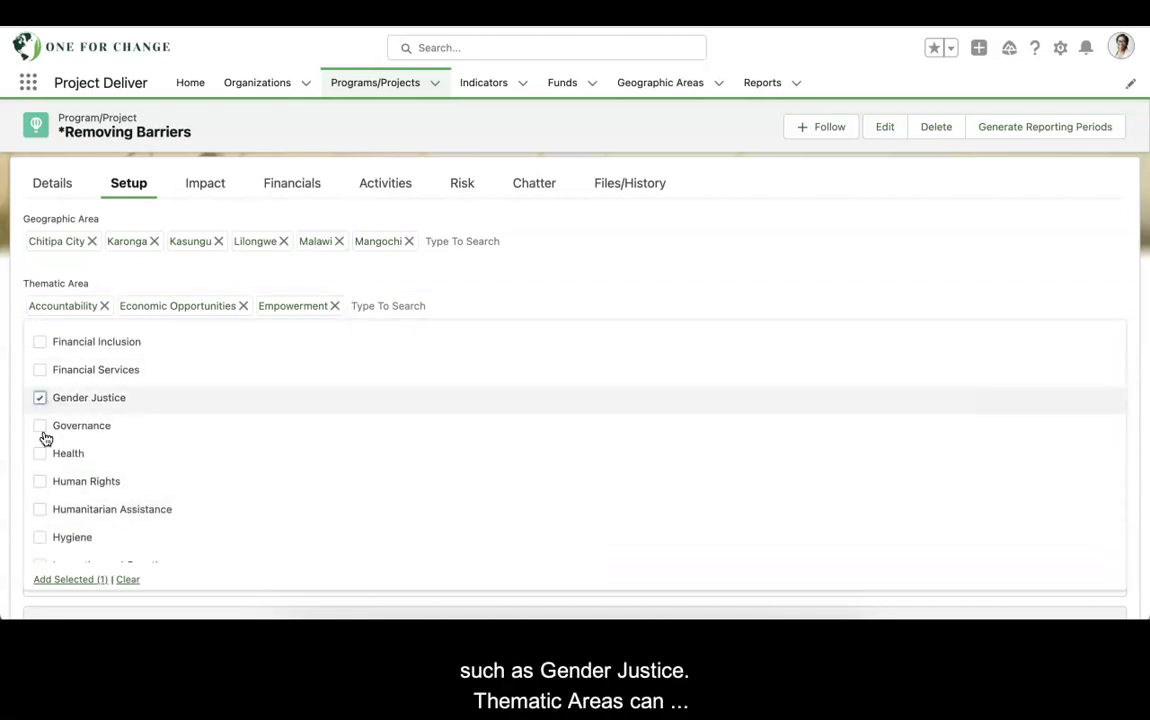
click(52, 580)
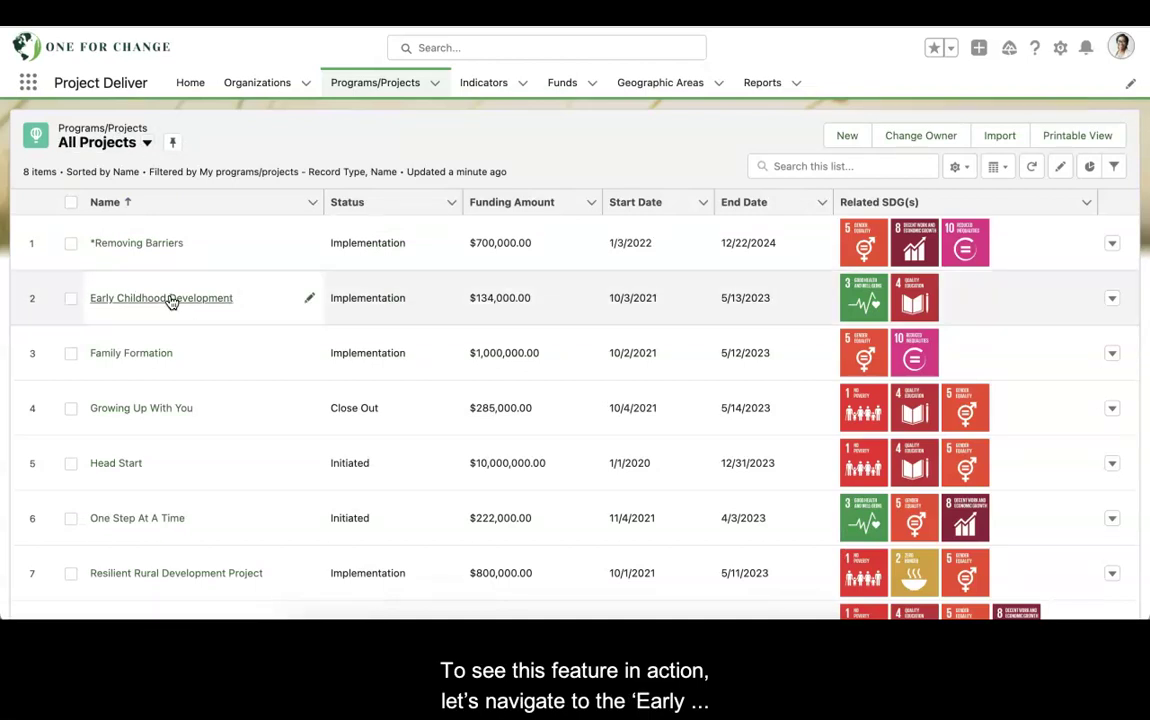
Step: Open the Early Childhood Development project and show its setup information with the reporting periods section
click(170, 298)
scroll(290, 393, down, 2)
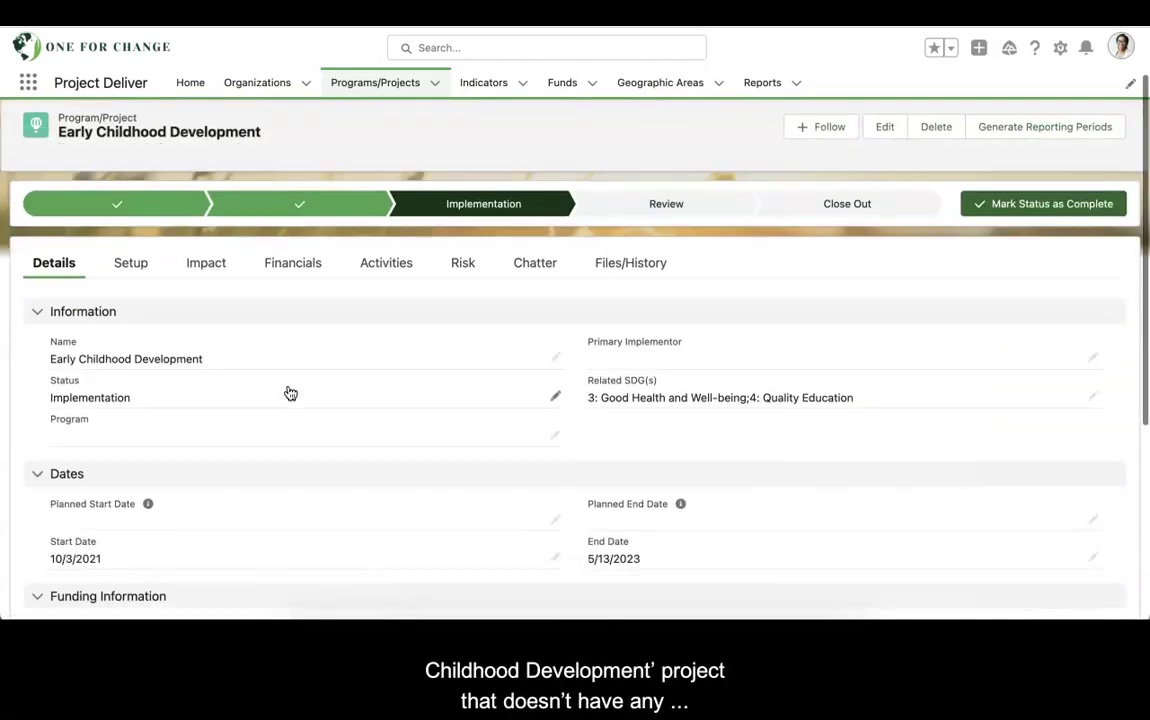
click(139, 260)
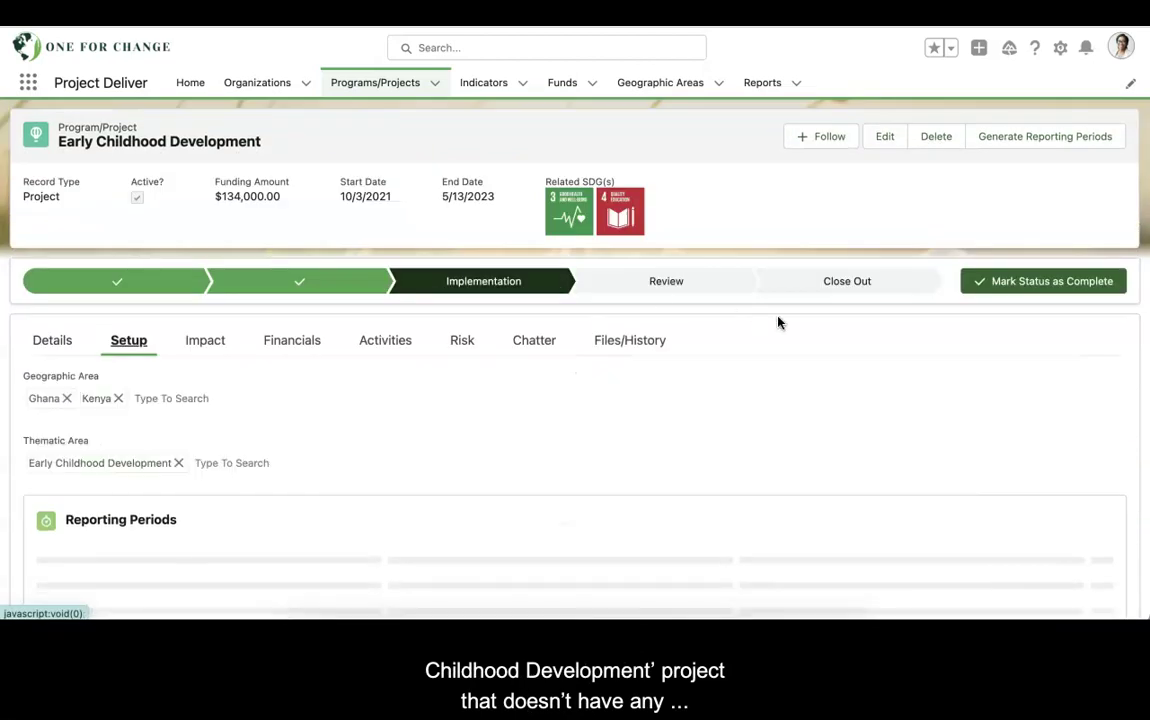
scroll(778, 321, down, 1)
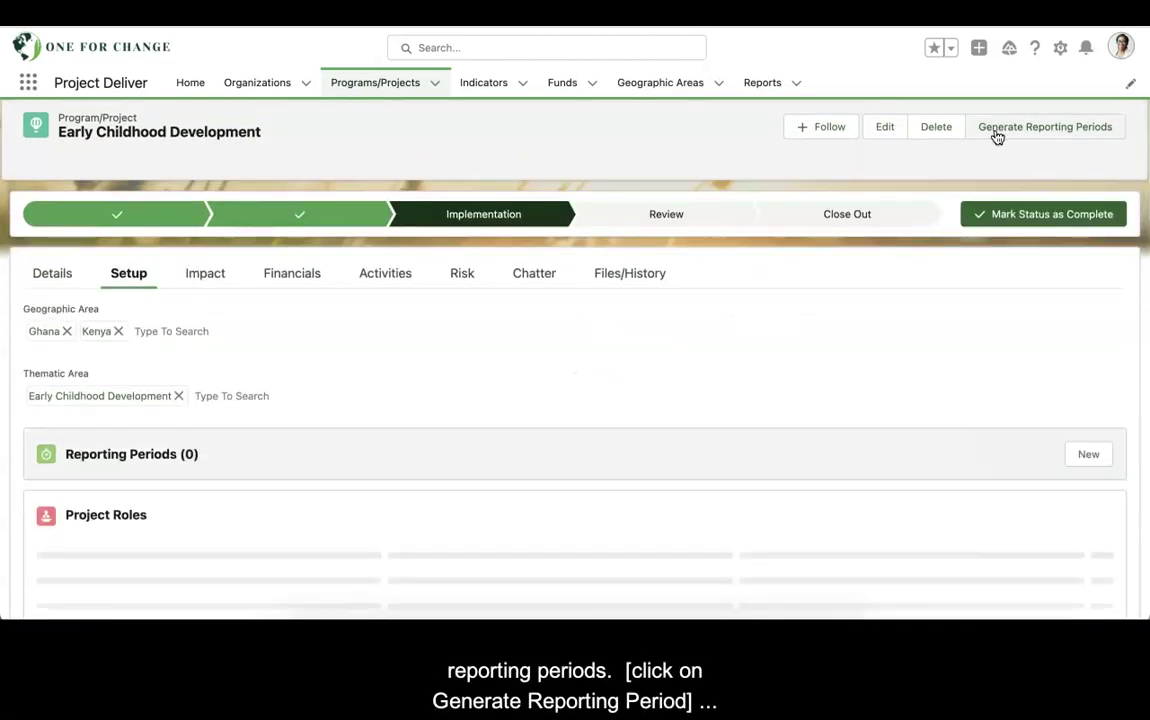
Step: Generate Quarterly and Annual reporting periods for the project, keeping the prefilled dates and 15-day due setting and marking that project indicators have baseline data
click(997, 137)
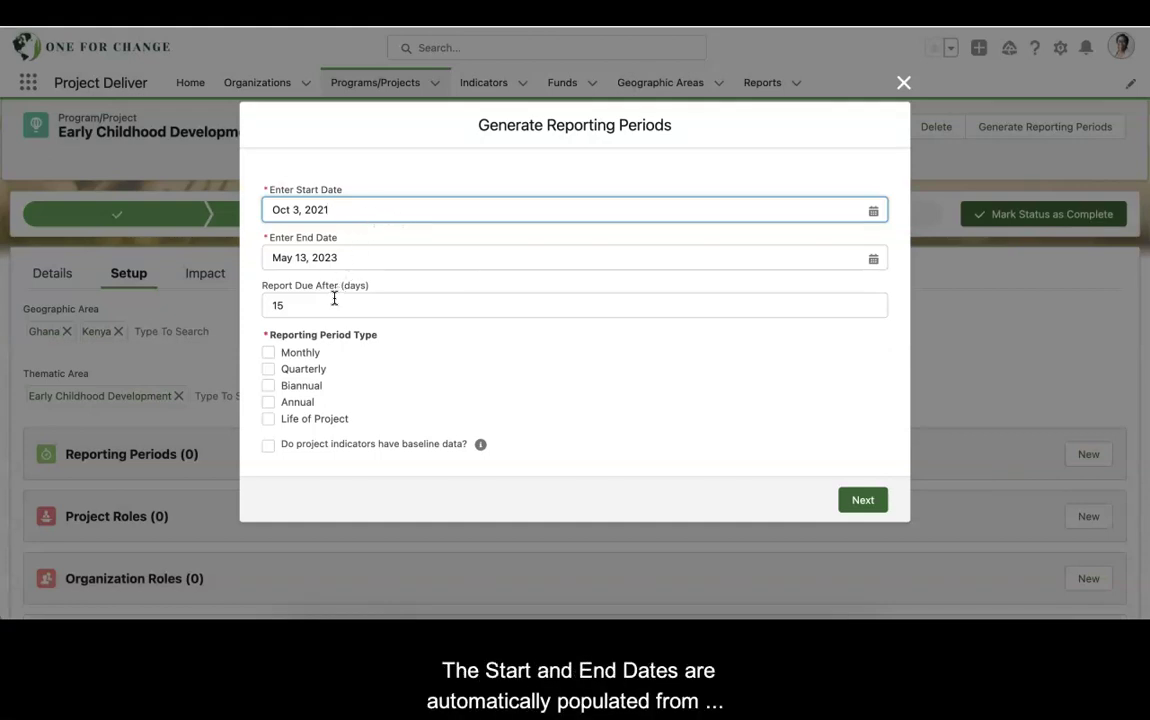
click(873, 210)
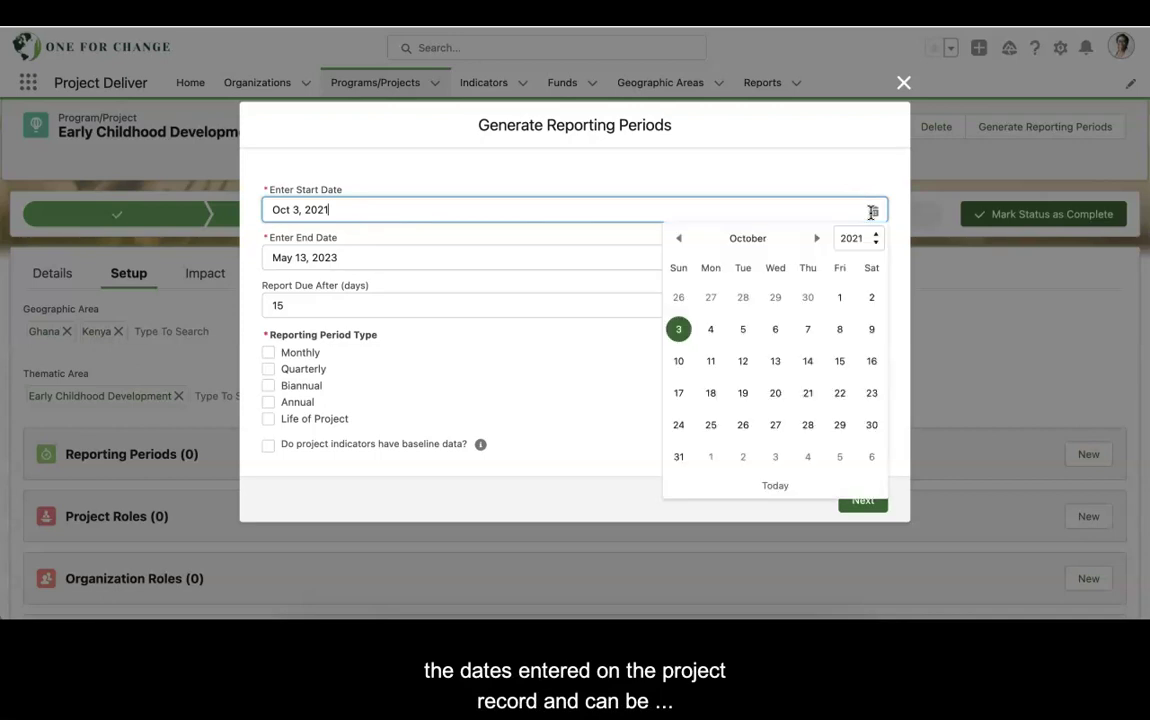
click(829, 167)
click(354, 309)
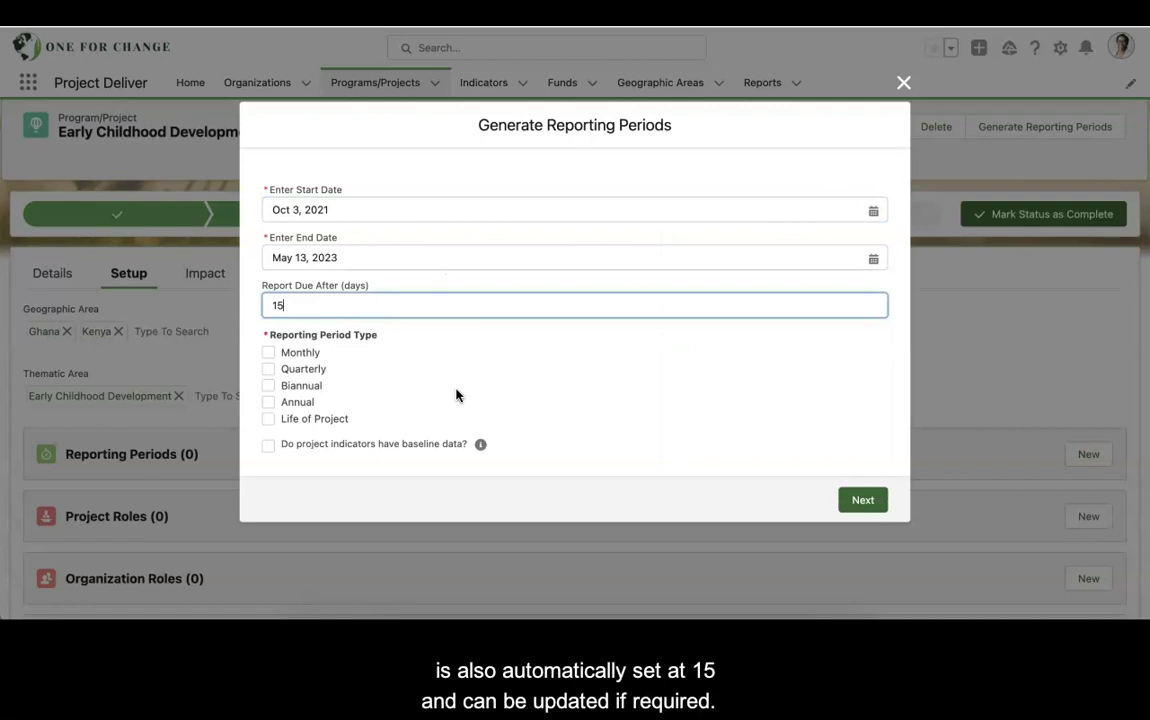
click(268, 369)
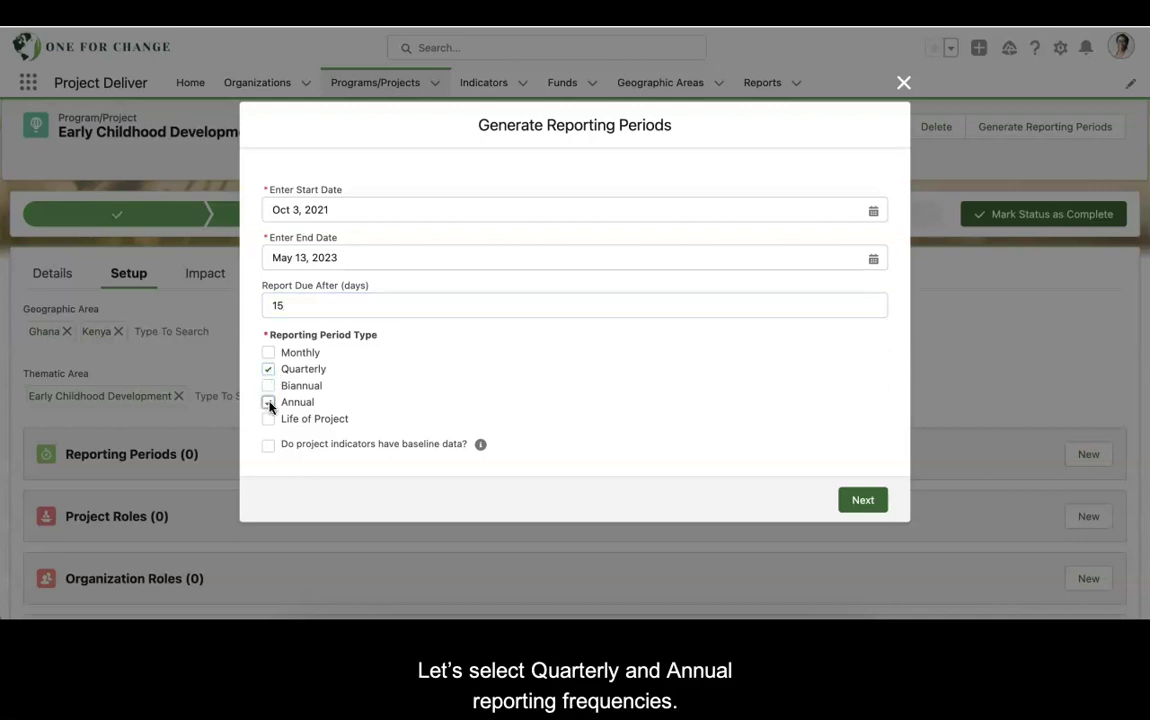
click(268, 402)
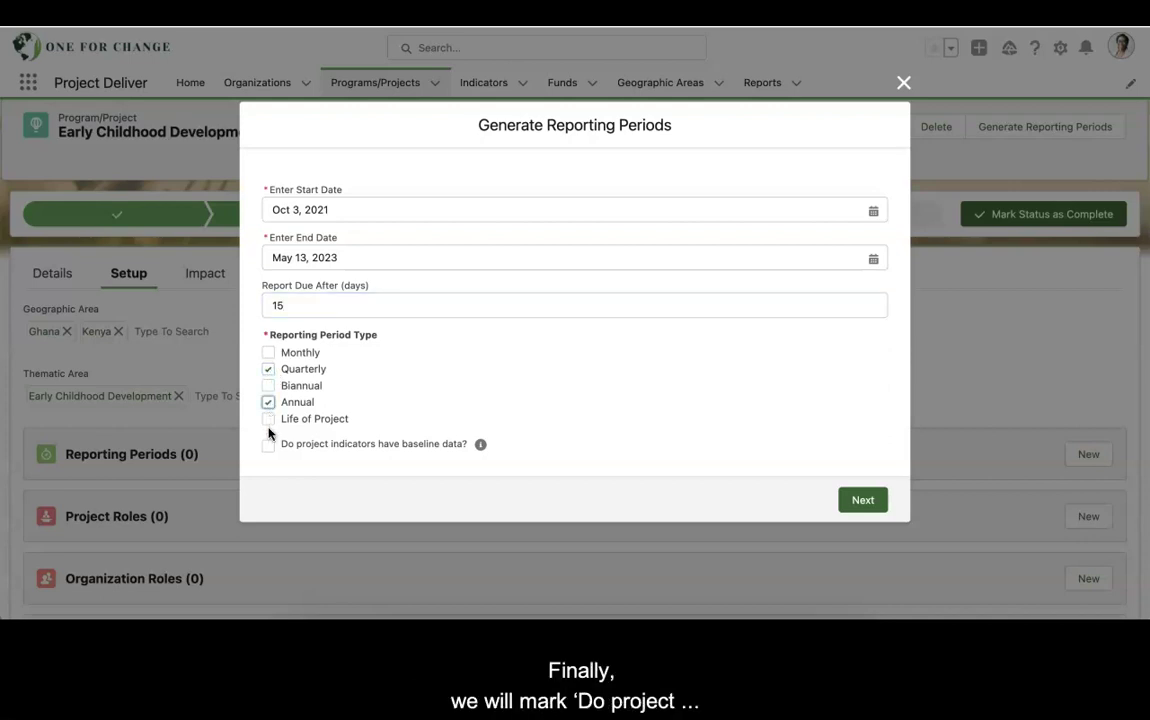
click(268, 446)
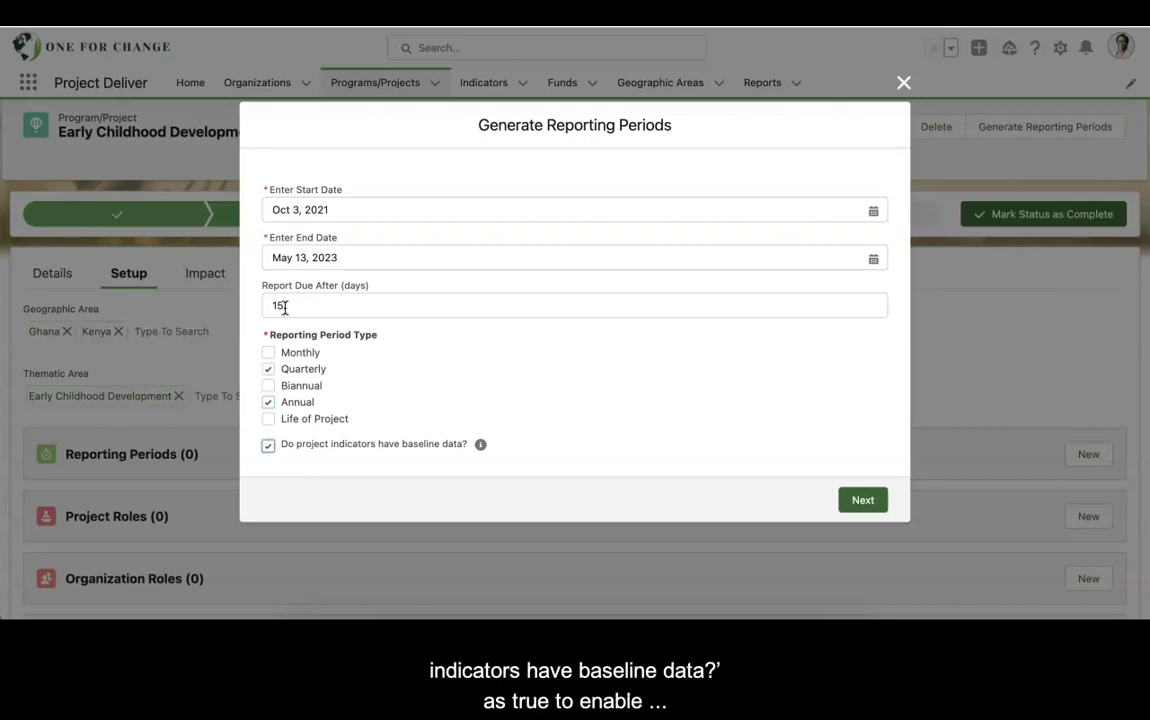
click(863, 501)
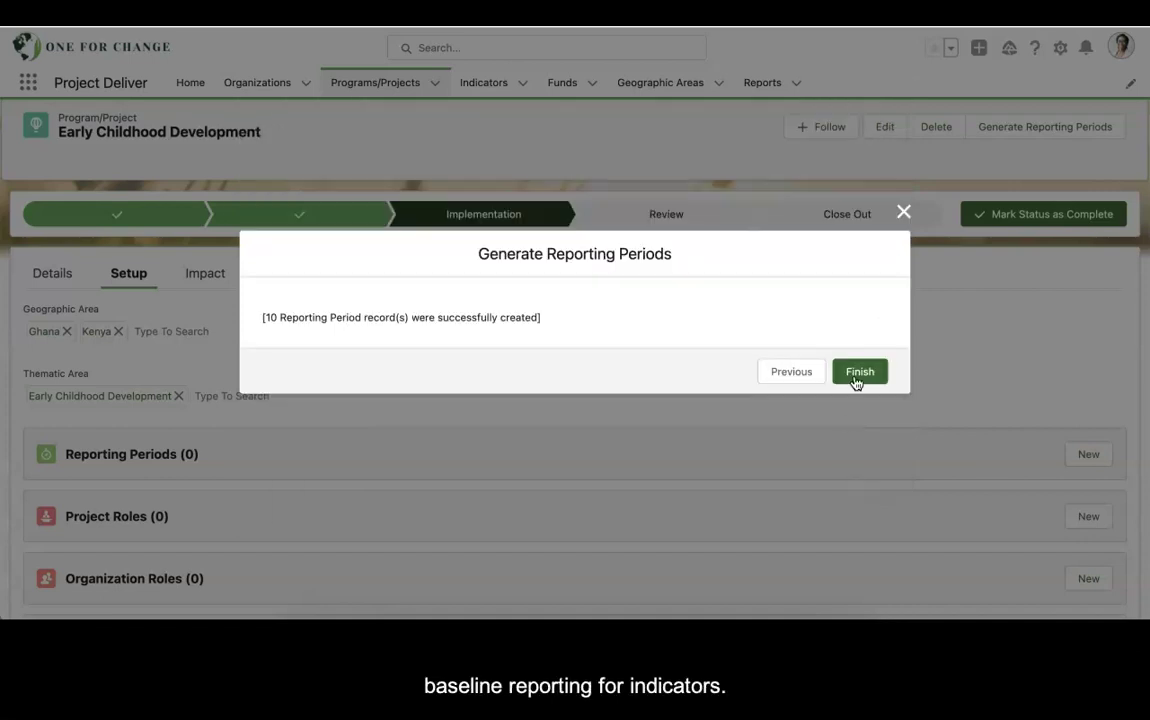
click(856, 370)
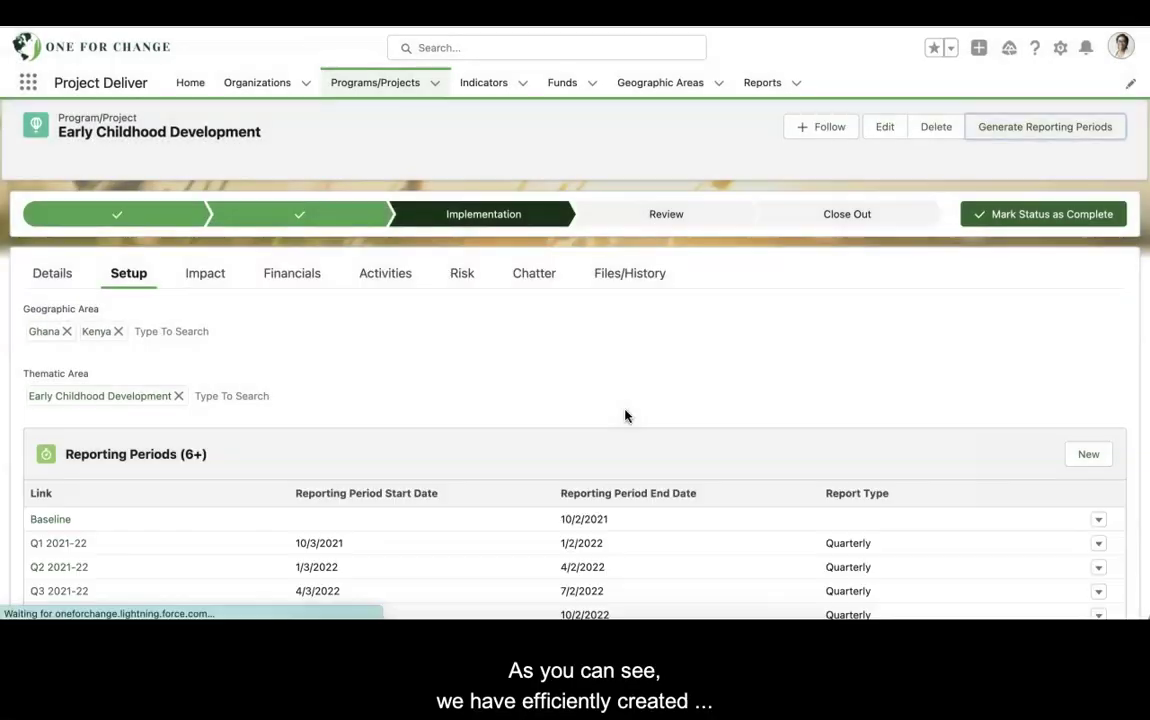
scroll(624, 413, down, 3)
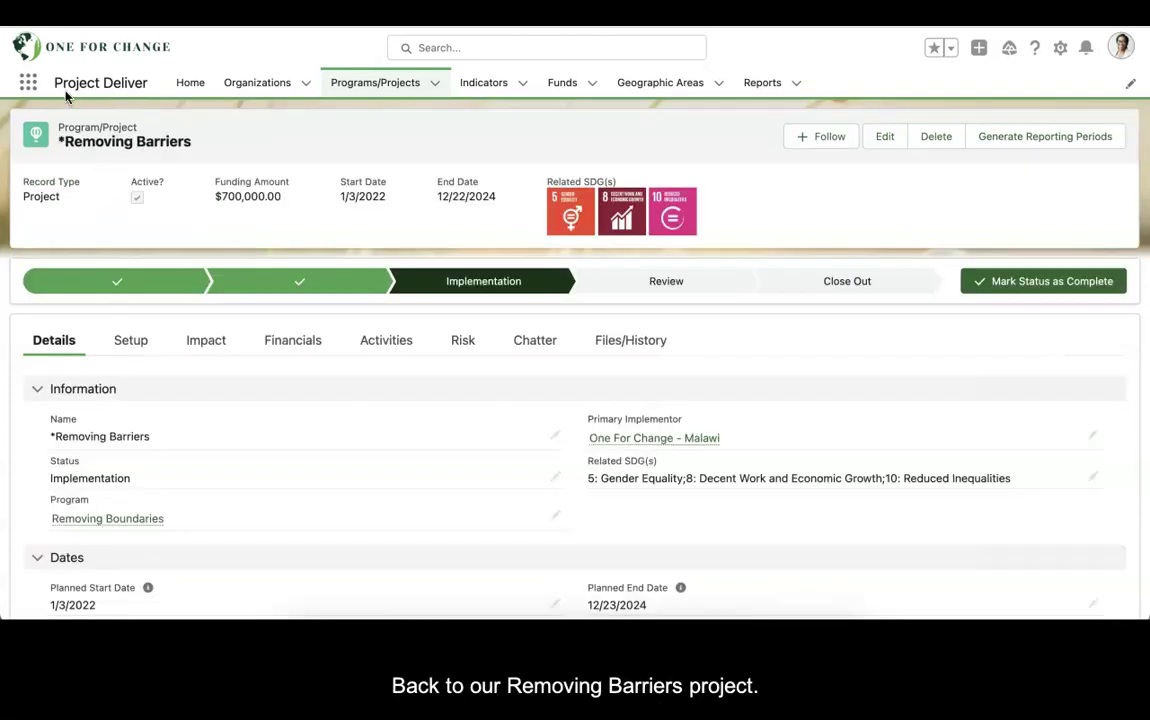
Step: Open the *Removing Barriers project's setup information and examine its project roles, organization roles and modifications
click(130, 340)
scroll(168, 379, down, 1)
scroll(168, 379, down, 5)
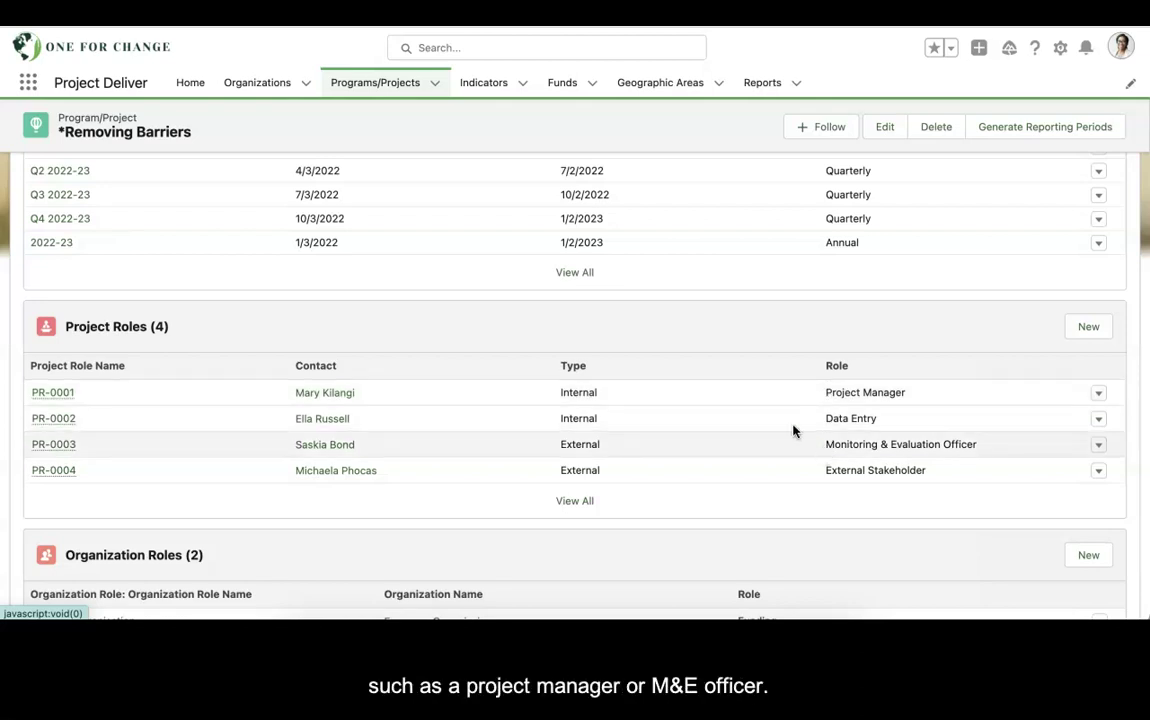
scroll(376, 288, up, 1)
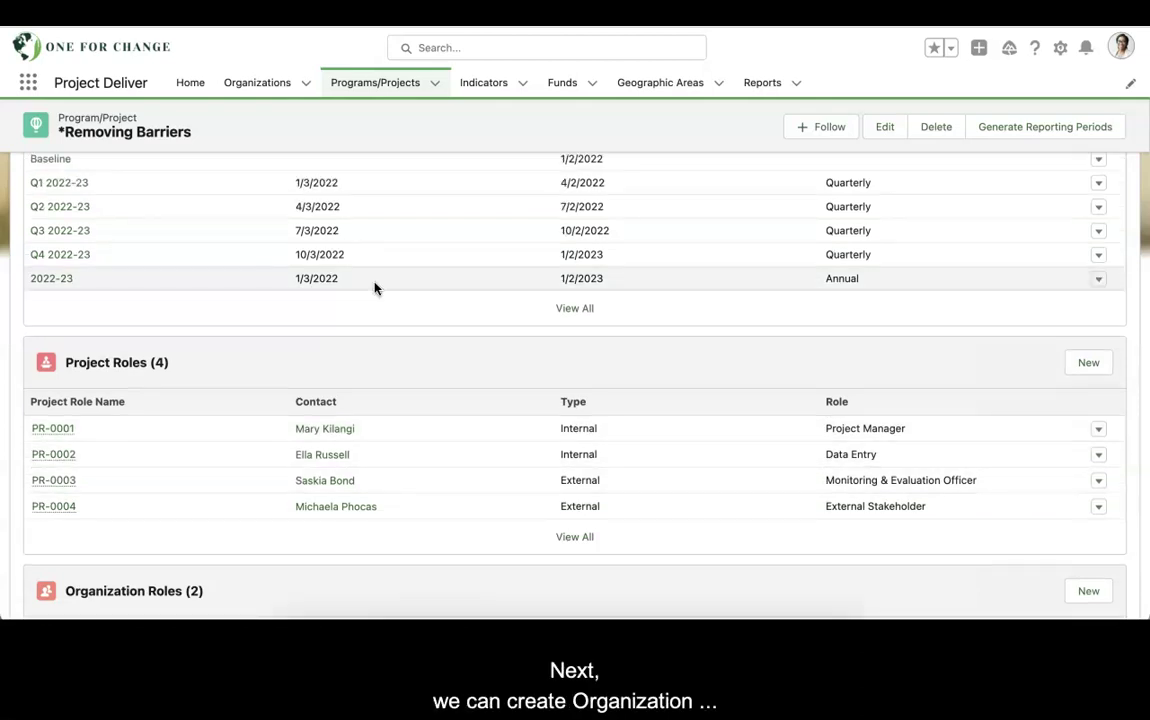
scroll(375, 287, down, 5)
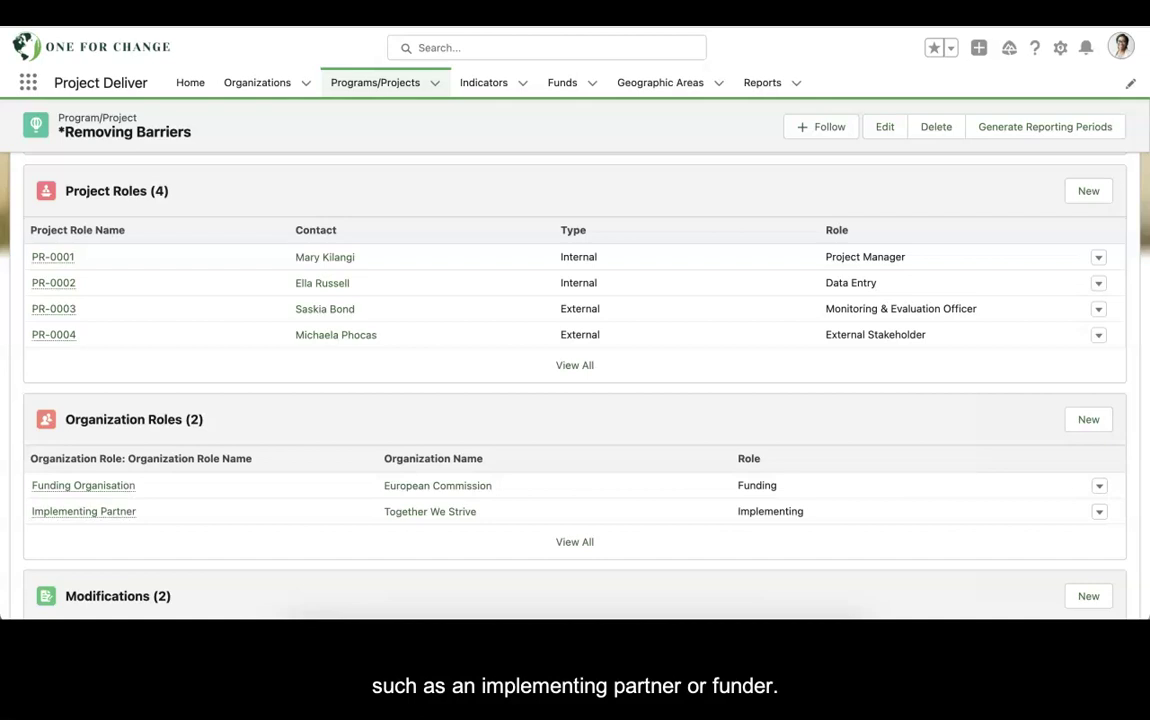
scroll(239, 219, down, 3)
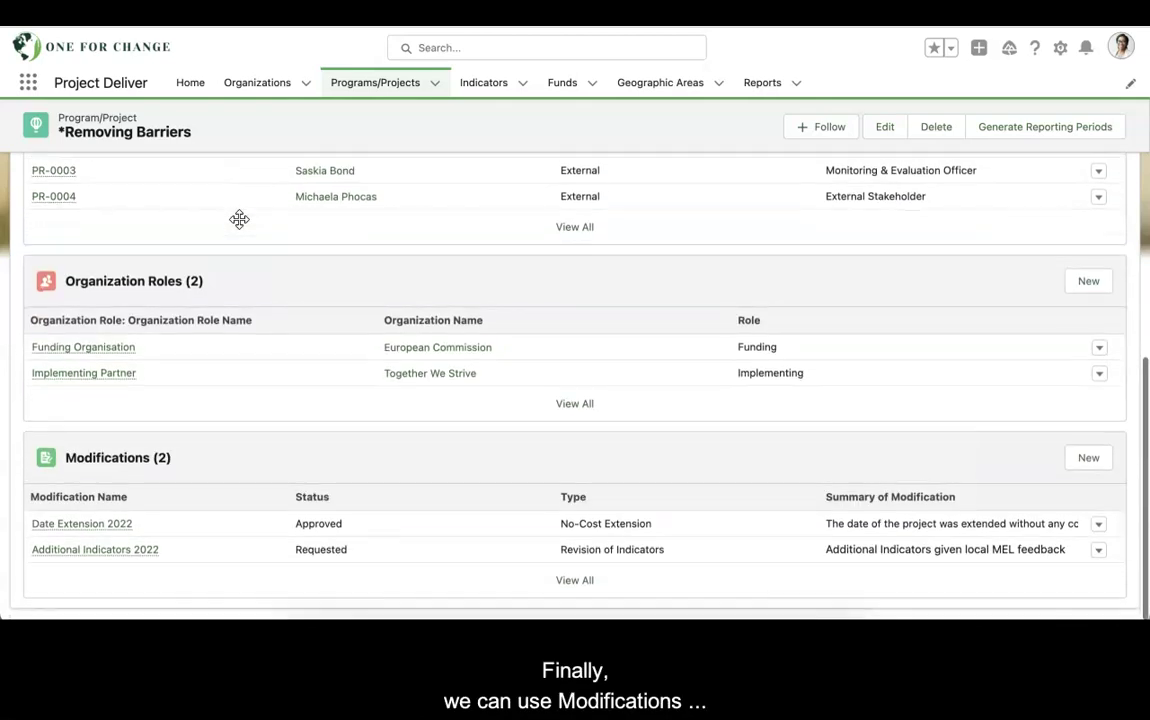